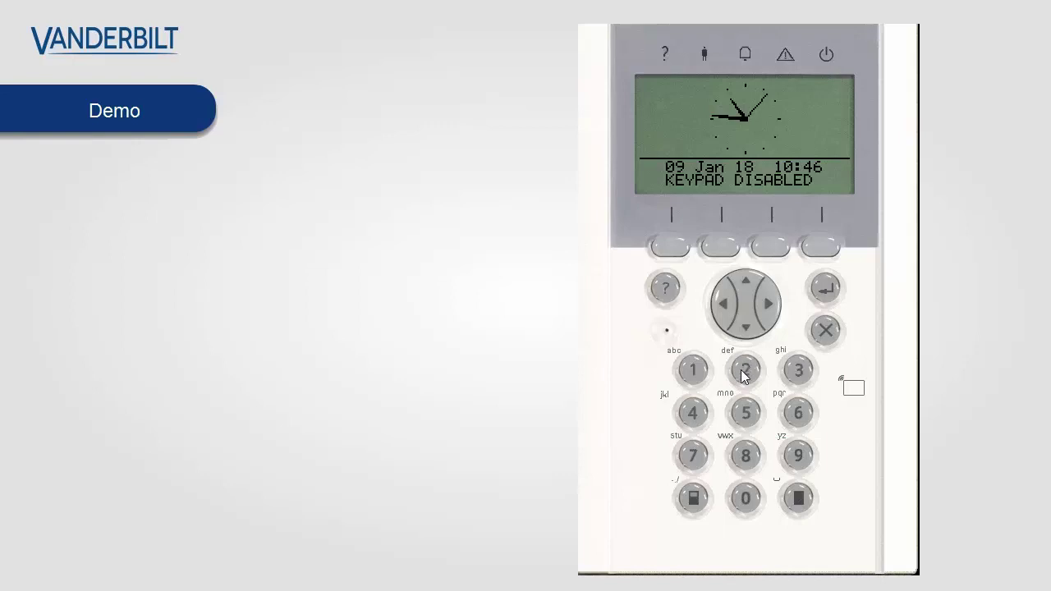
Test the keypad by entering the user PIN and leave the menu screen
click(748, 374)
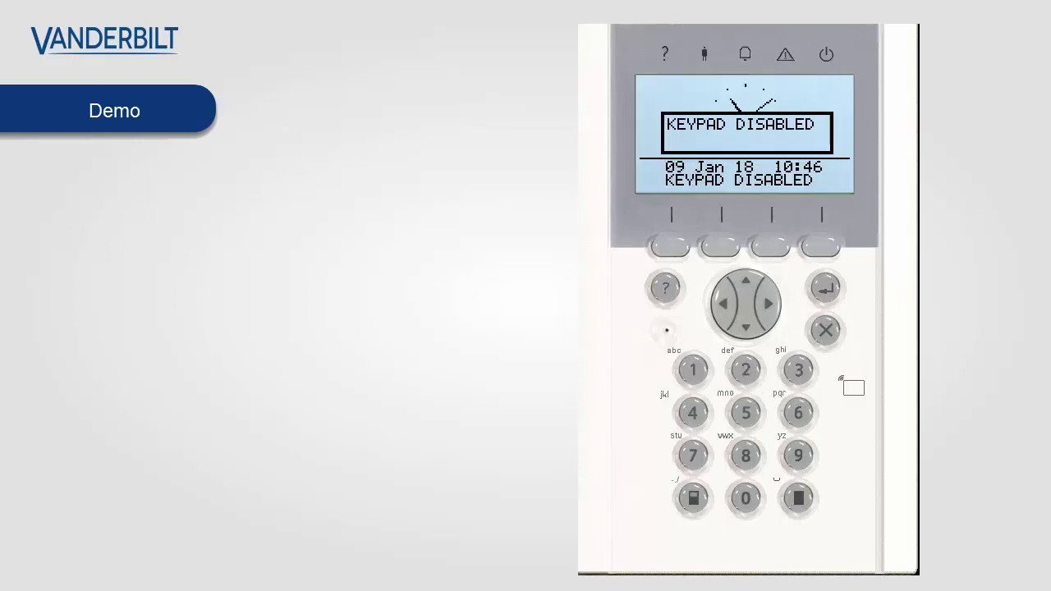
click(745, 369)
click(746, 371)
click(746, 372)
click(747, 372)
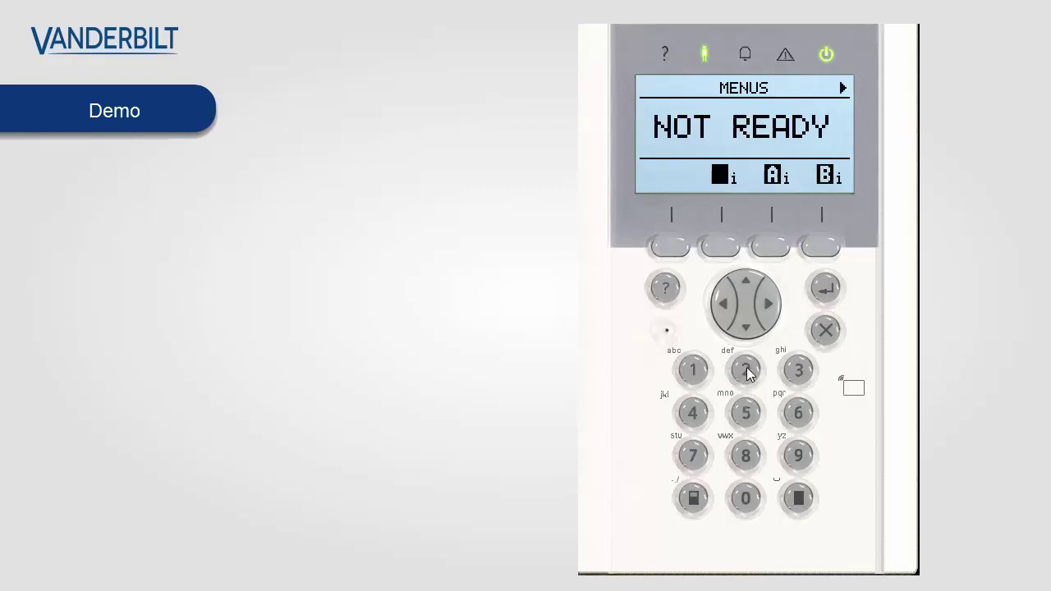
click(829, 332)
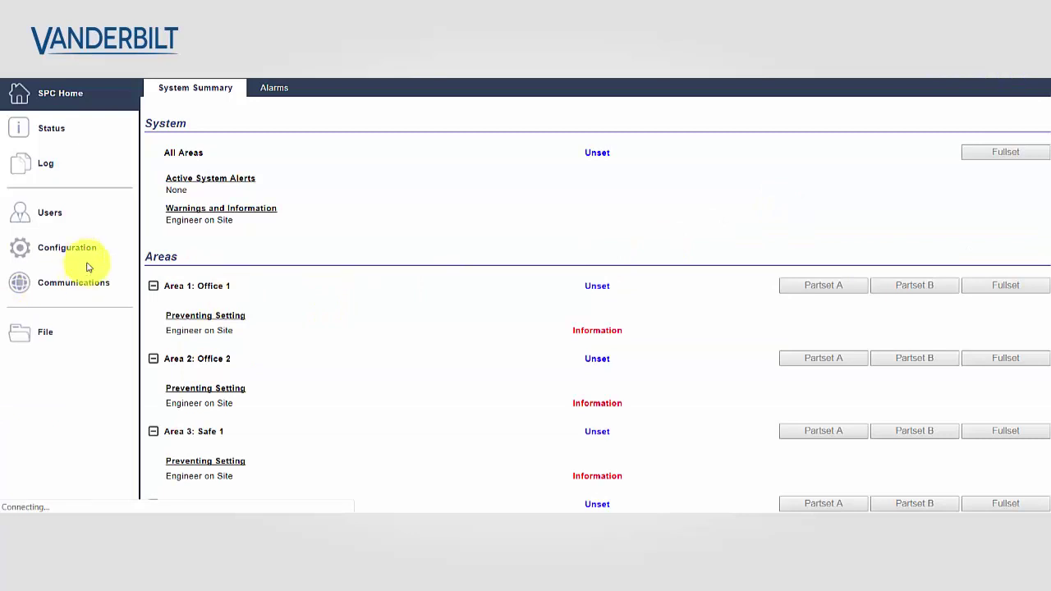
Add a Cause & Effect trigger with an area output condition for Area 1 Office 1, Fullset On, and save the condition
click(77, 251)
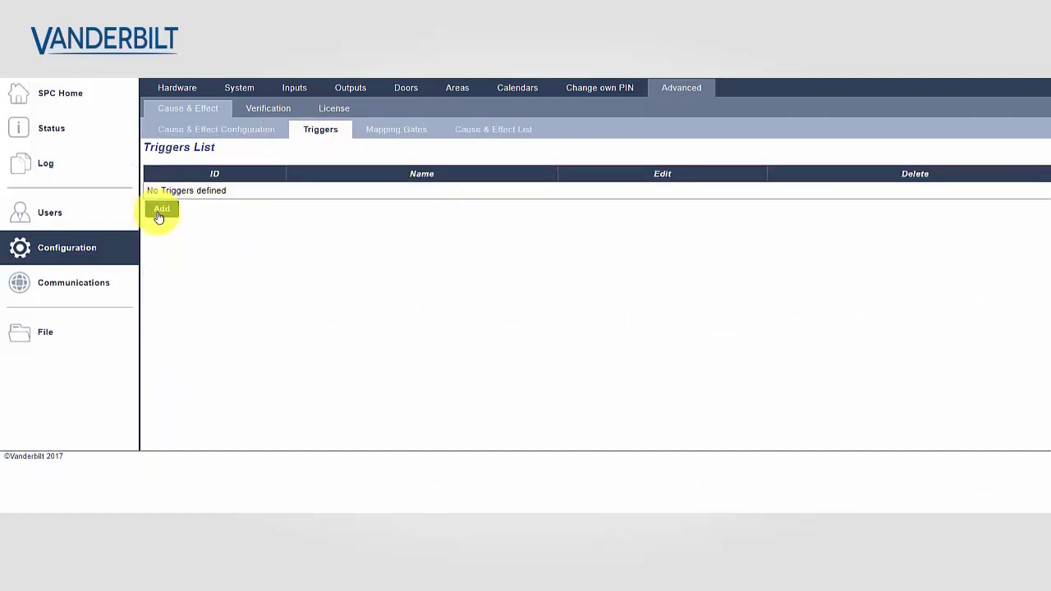
click(161, 210)
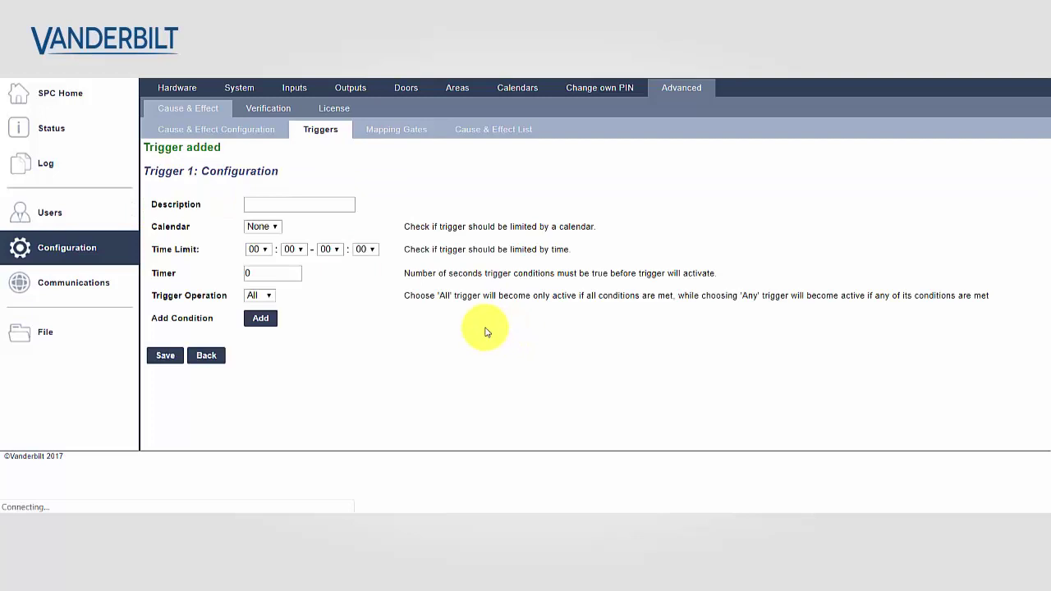
click(271, 318)
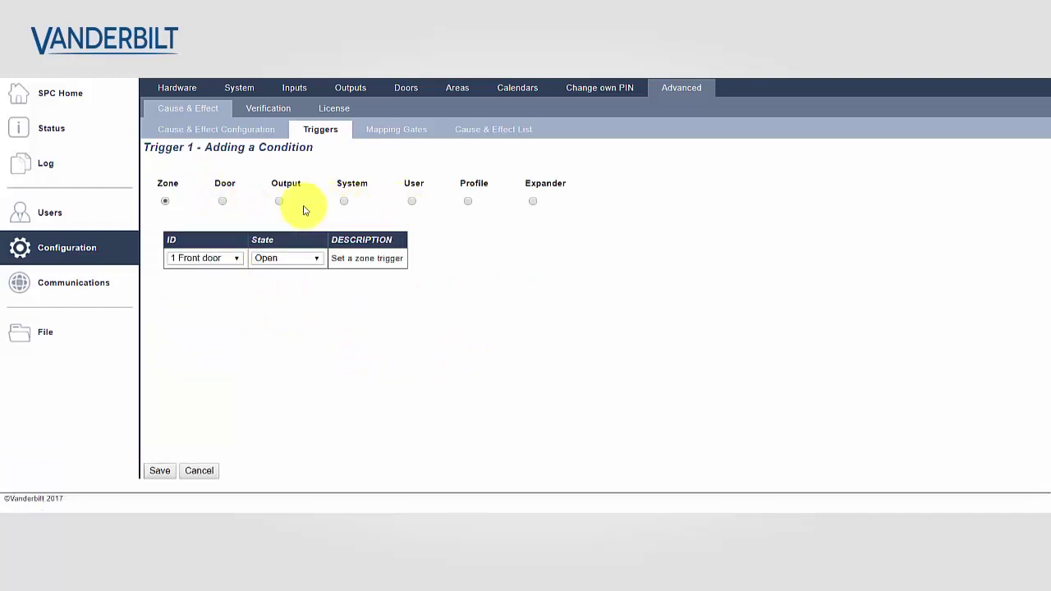
click(278, 201)
click(175, 280)
click(174, 280)
click(458, 281)
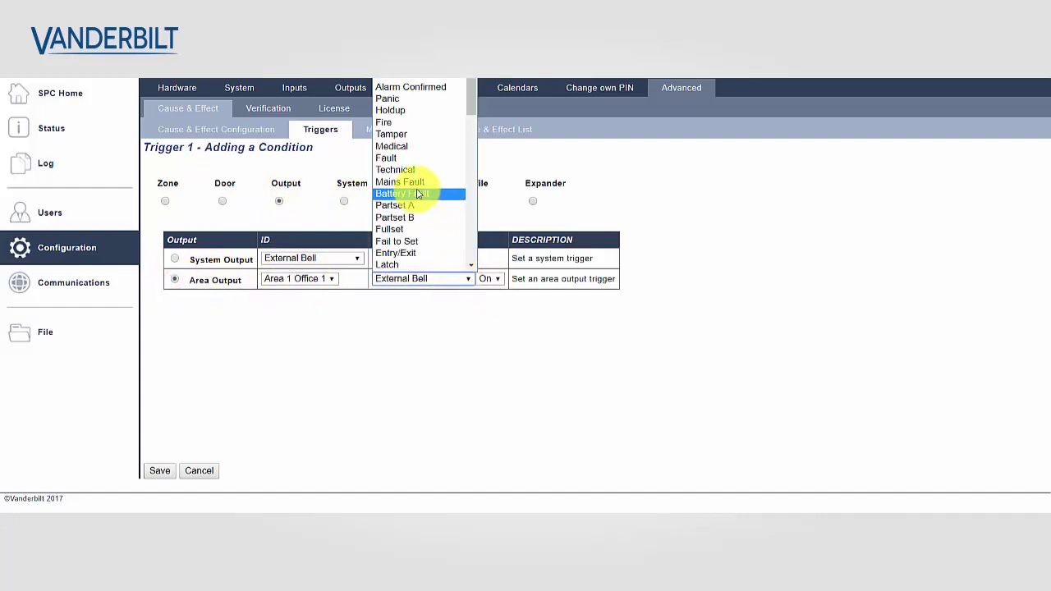
drag(471, 87, 473, 117)
click(419, 148)
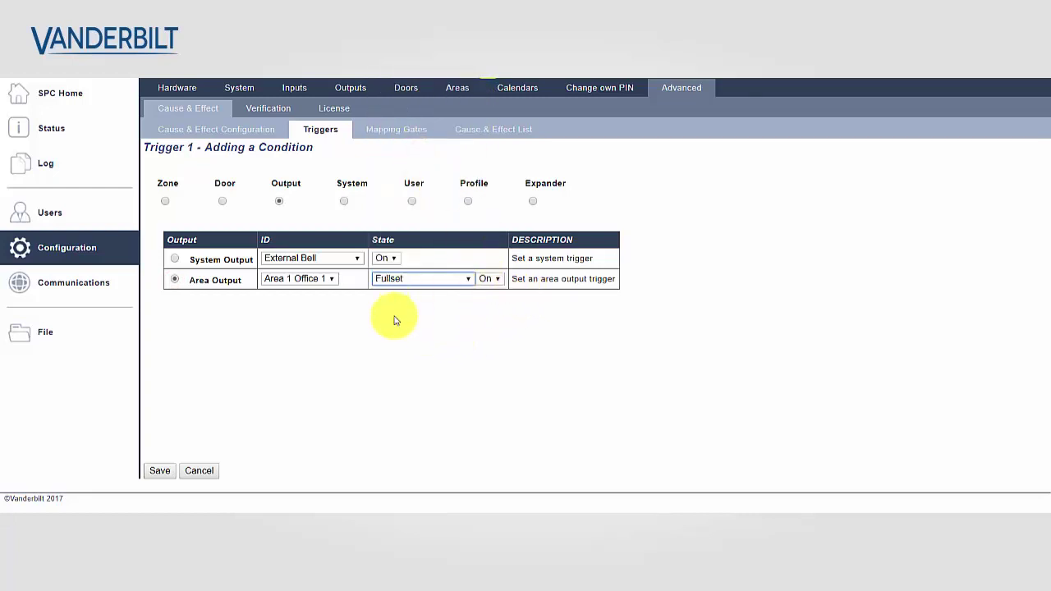
click(160, 471)
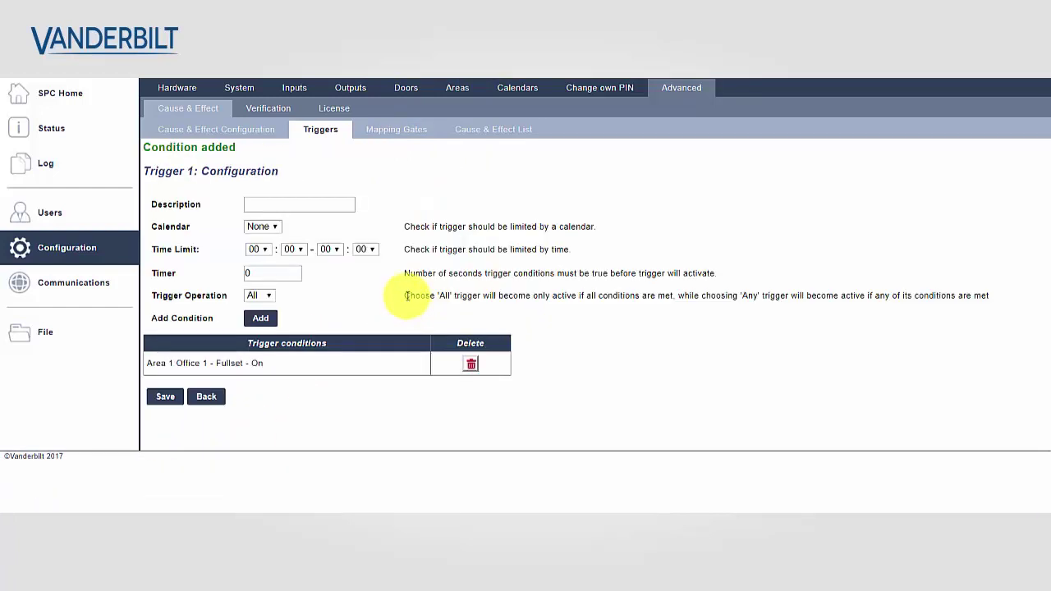
Add a mapping gate with the description "block devices" and save it
click(385, 130)
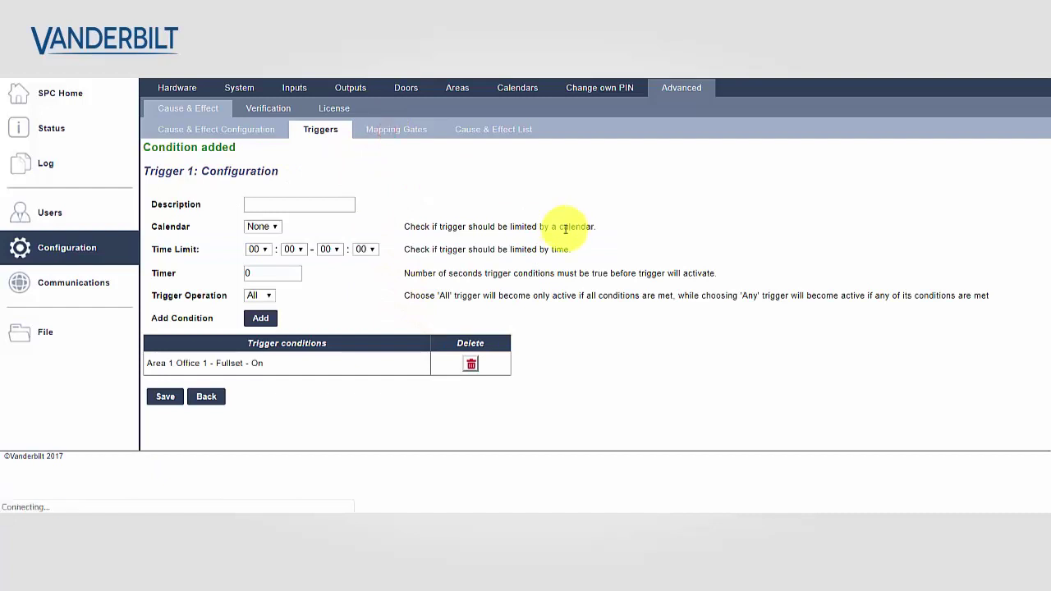
click(188, 220)
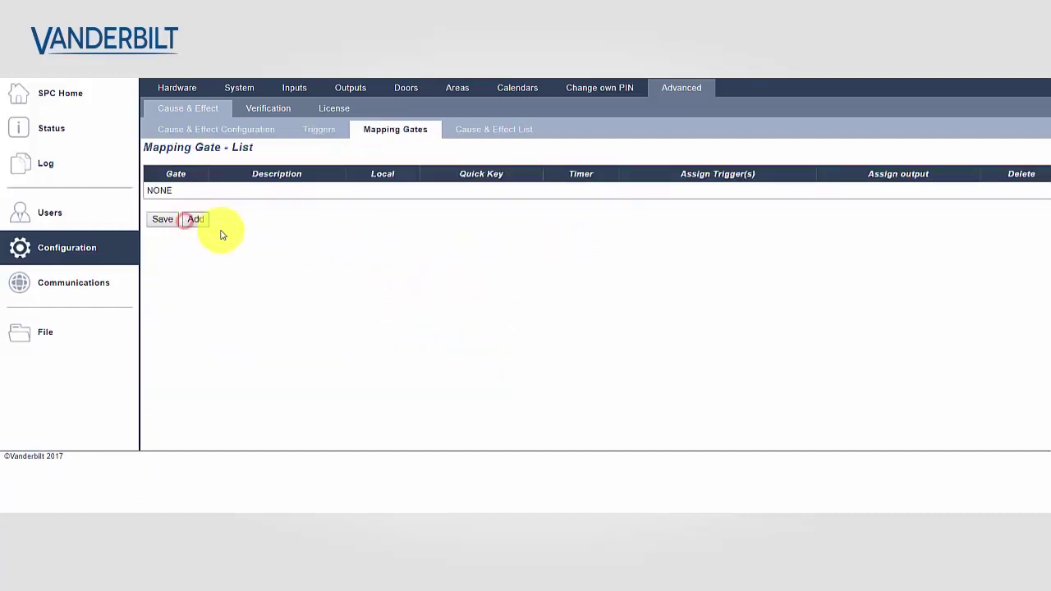
click(278, 219)
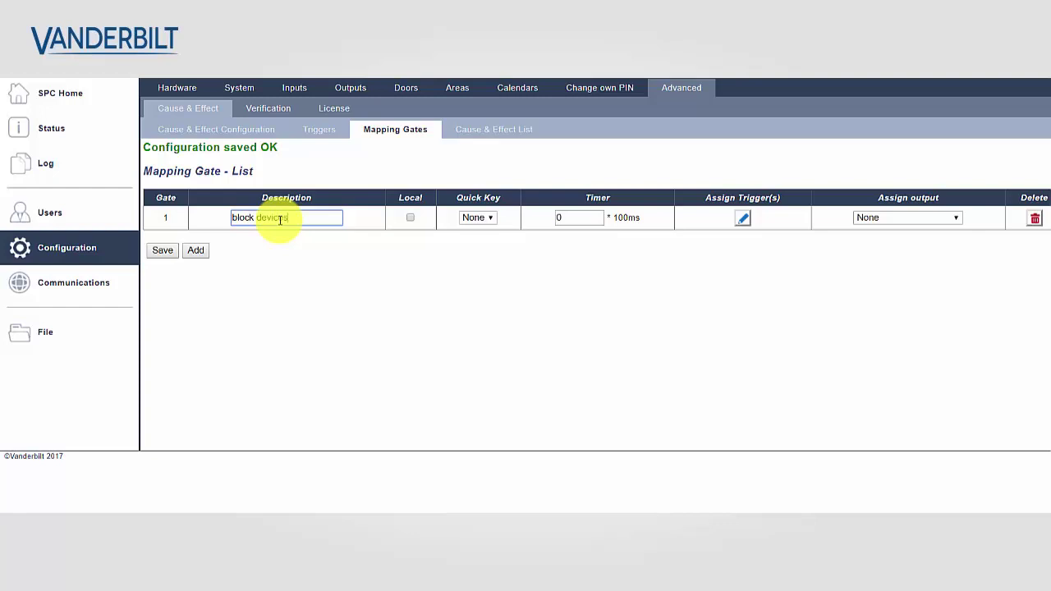
click(163, 253)
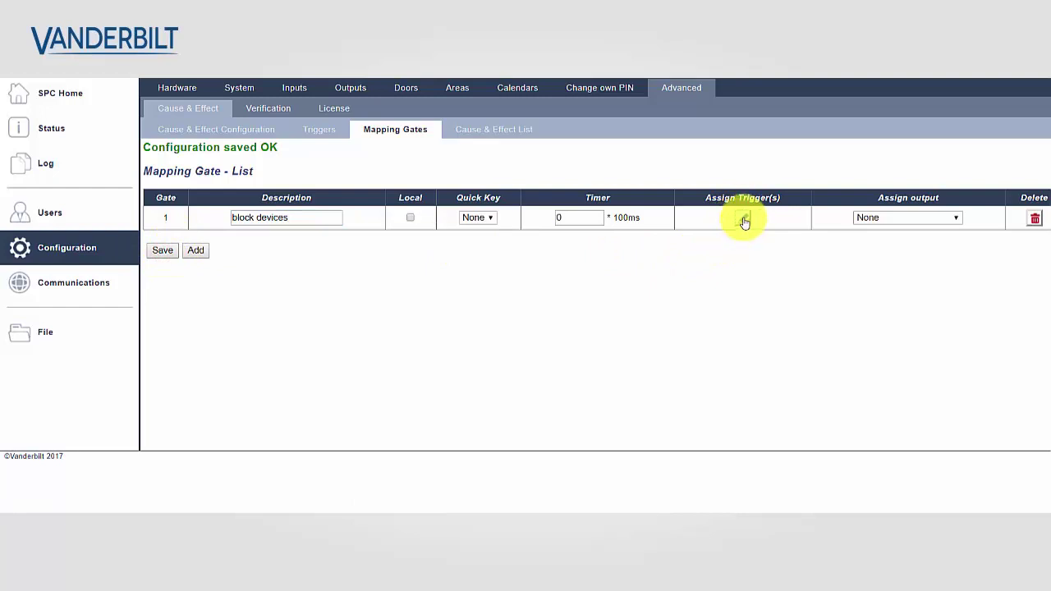
Assign trigger 1 to mapping gate 1, switching it on at the positive edge and off at the negative edge
click(743, 218)
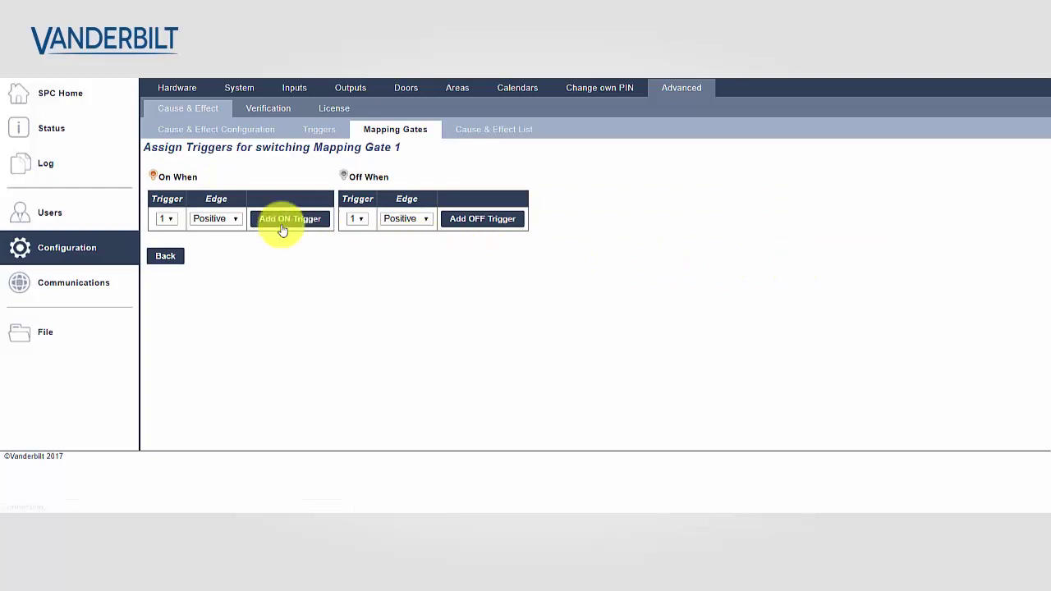
click(307, 218)
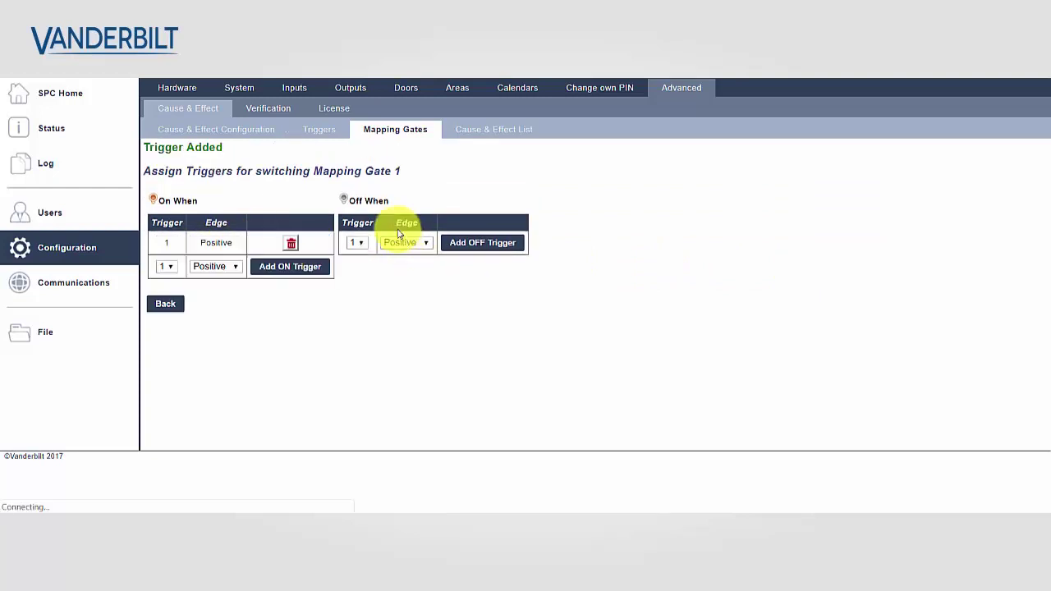
click(402, 242)
click(408, 267)
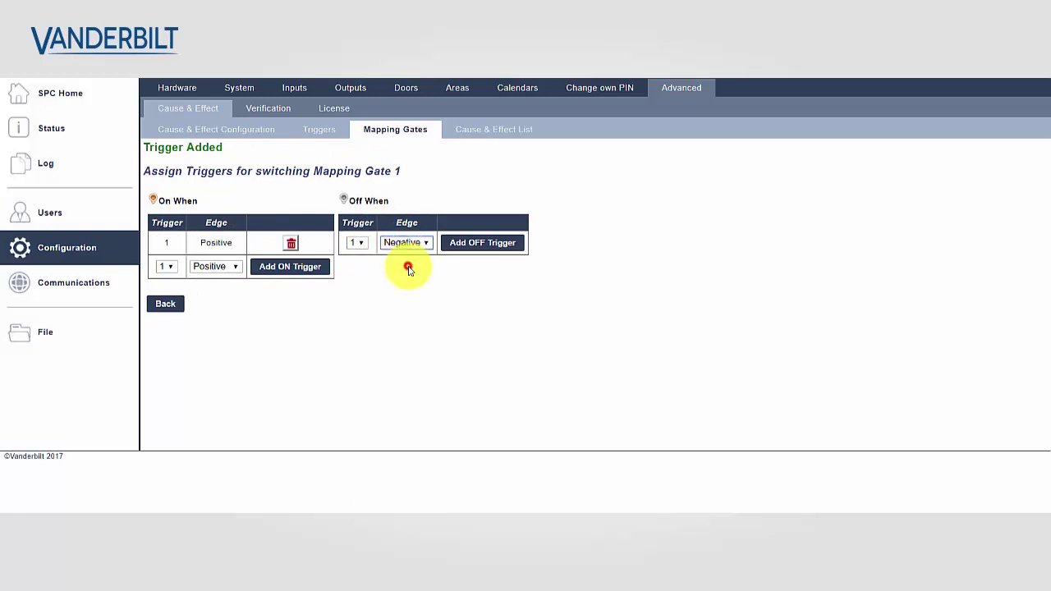
click(485, 244)
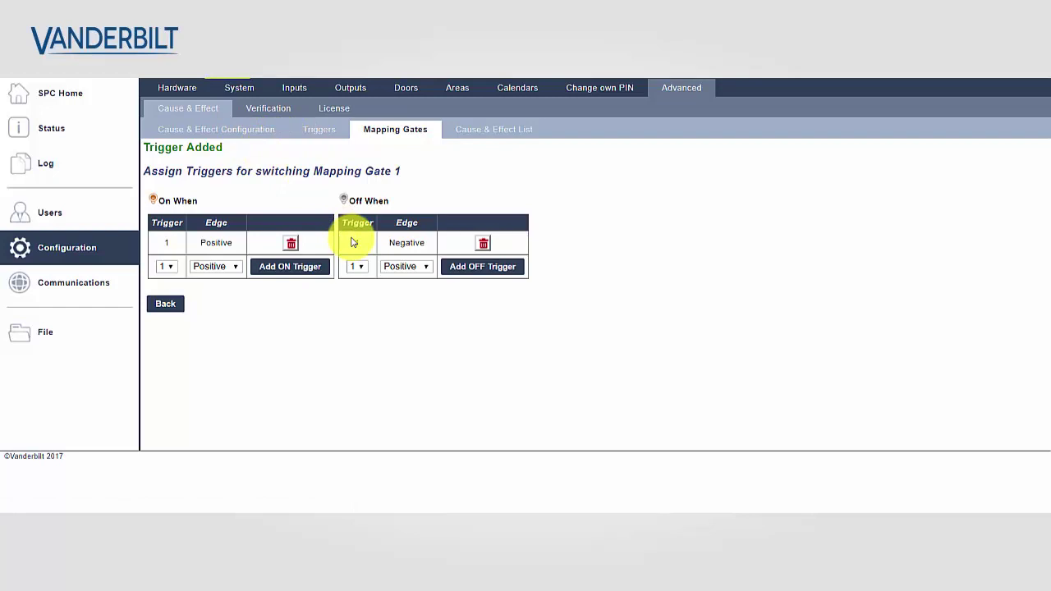
Set the deactivation mapping gate of the X-BUS comfort keypad CKP 2 to "1: block devices" and save
click(231, 125)
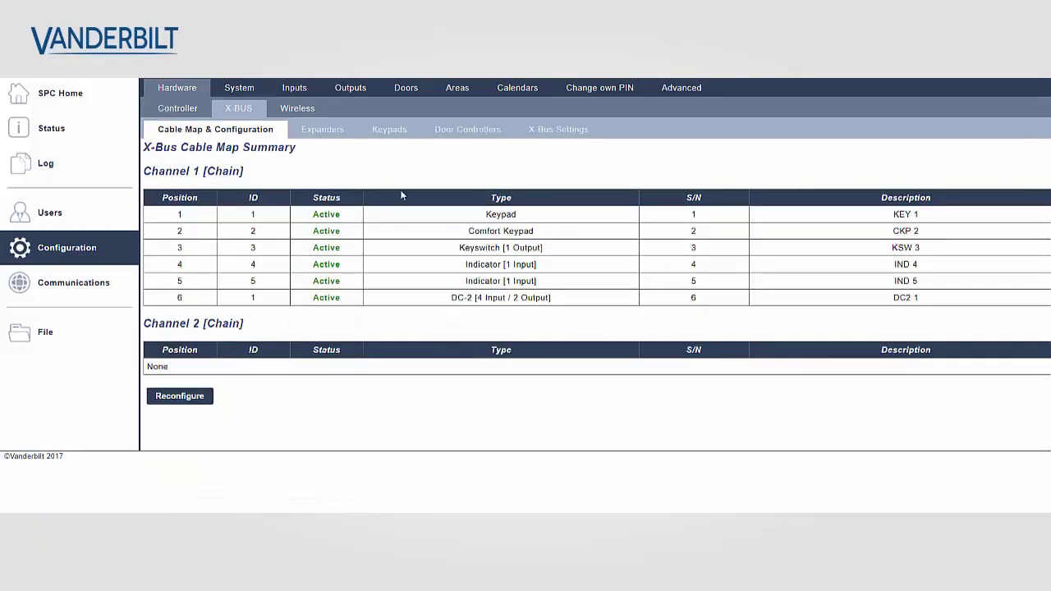
click(390, 133)
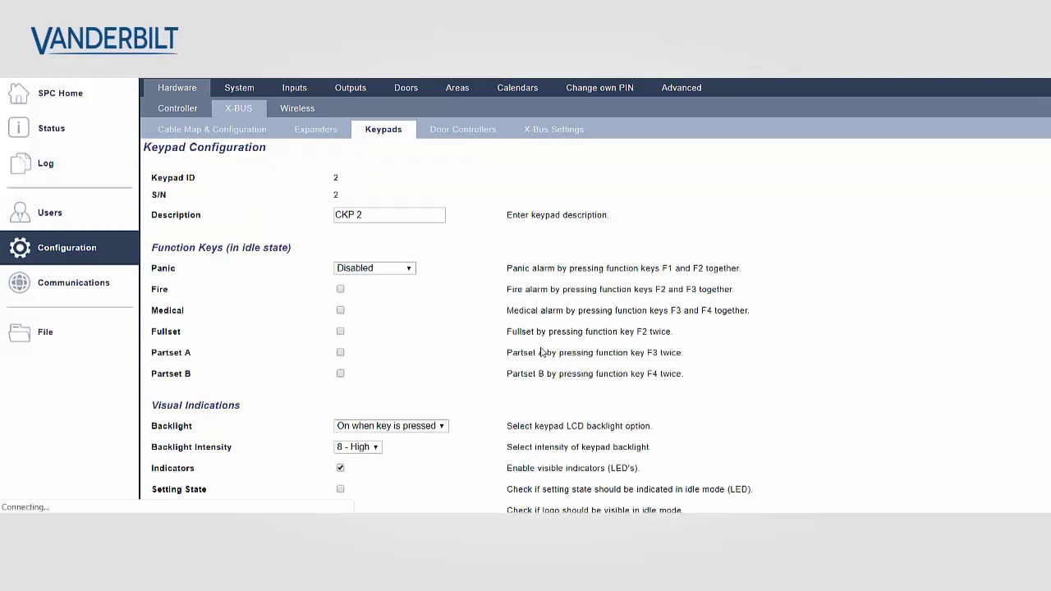
scroll(525, 343, down, 5)
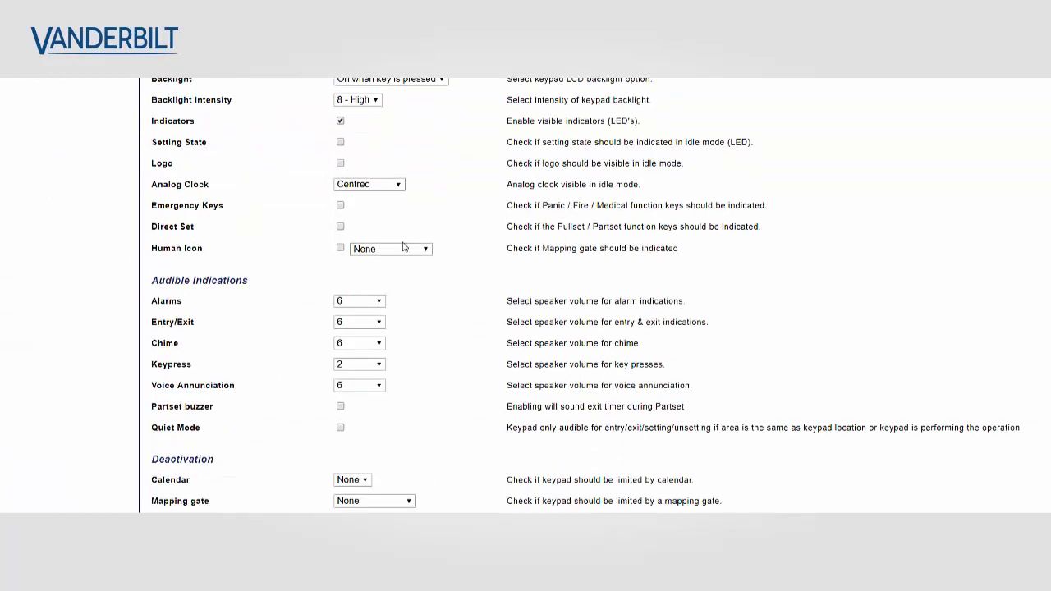
scroll(403, 246, down, 5)
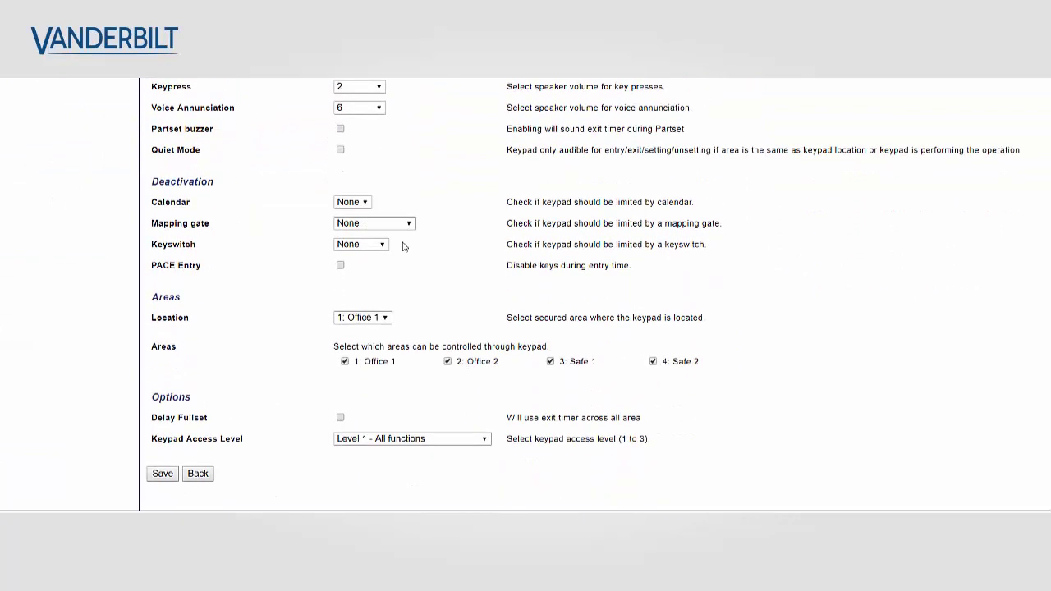
click(373, 226)
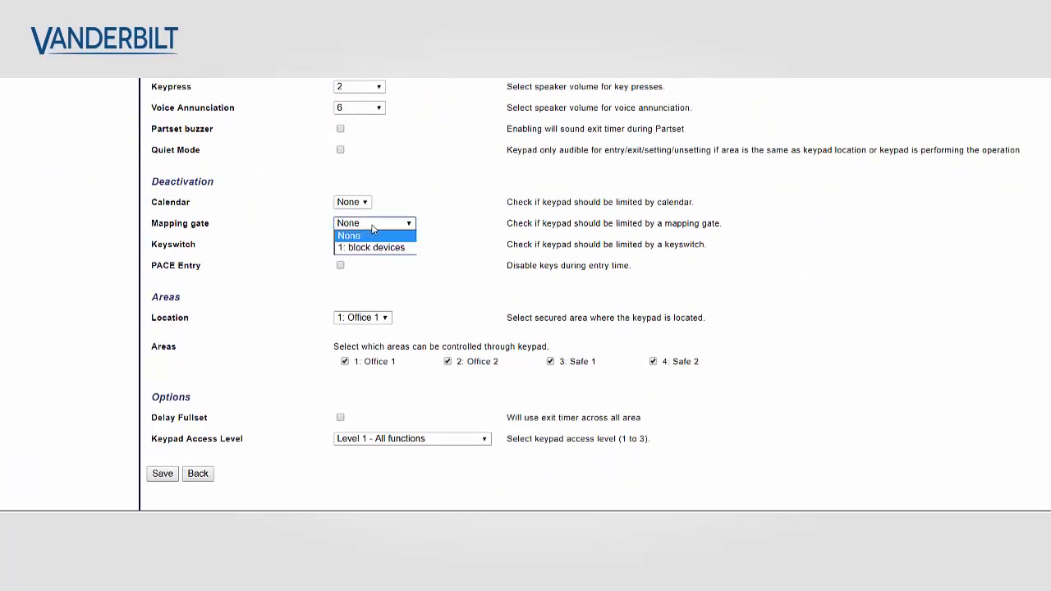
click(382, 248)
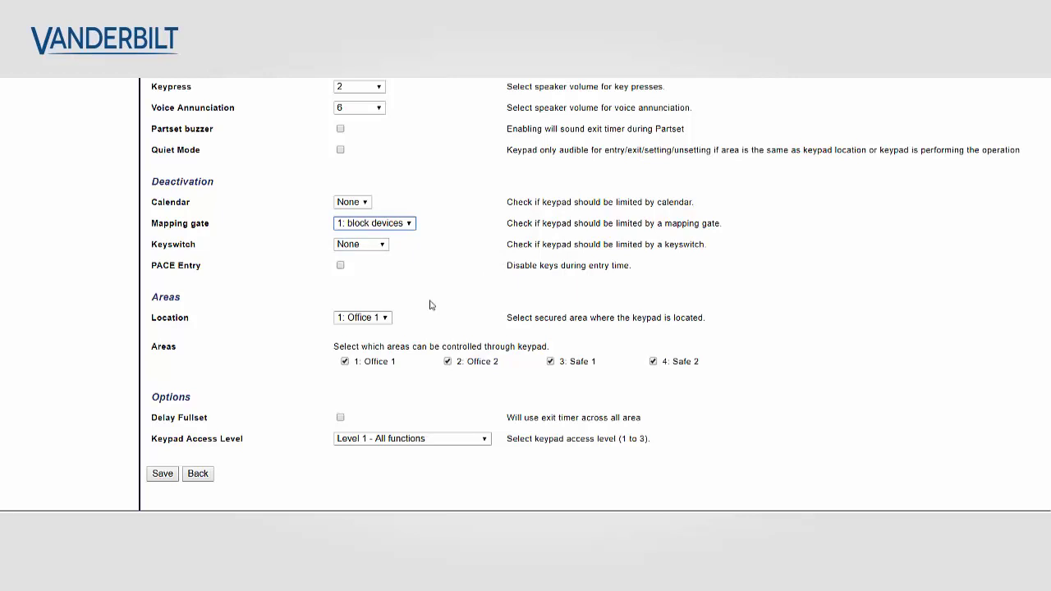
click(167, 473)
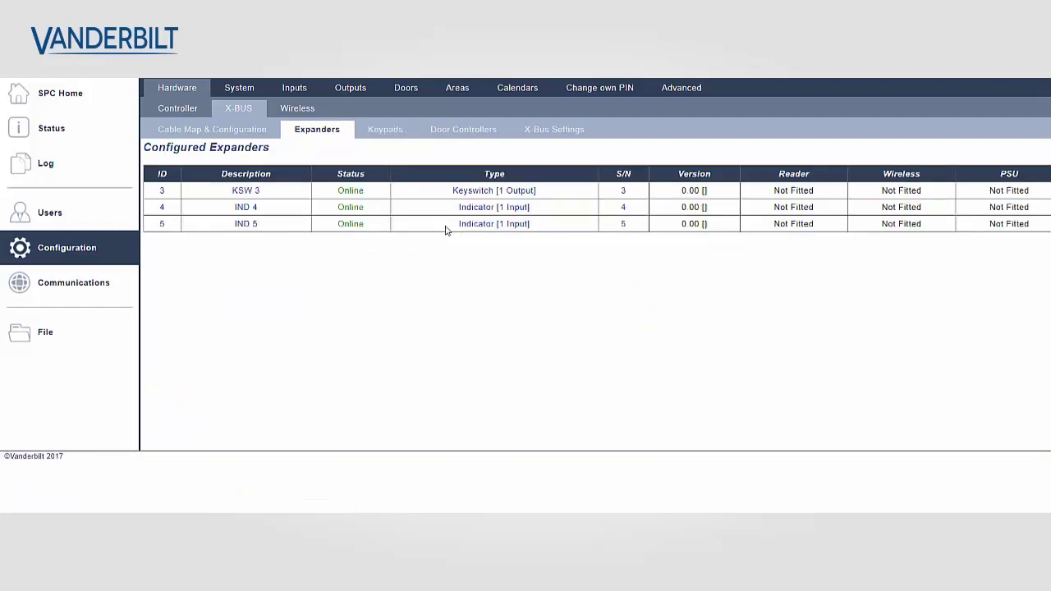
Set the deactivation mapping gate of indicator expander IND 4 to "1: block devices" and save
click(490, 207)
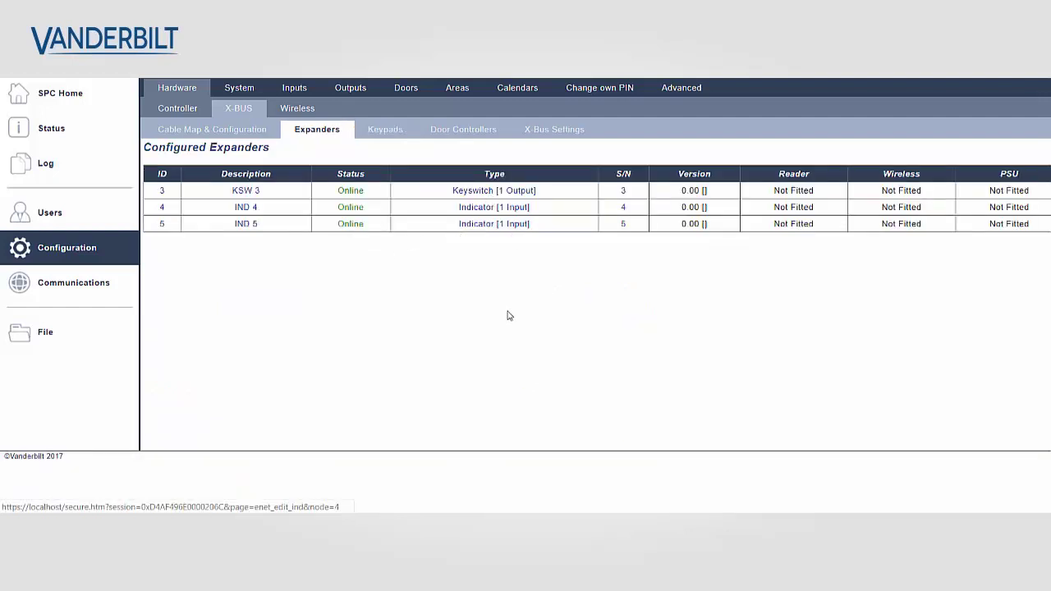
scroll(394, 337, down, 3)
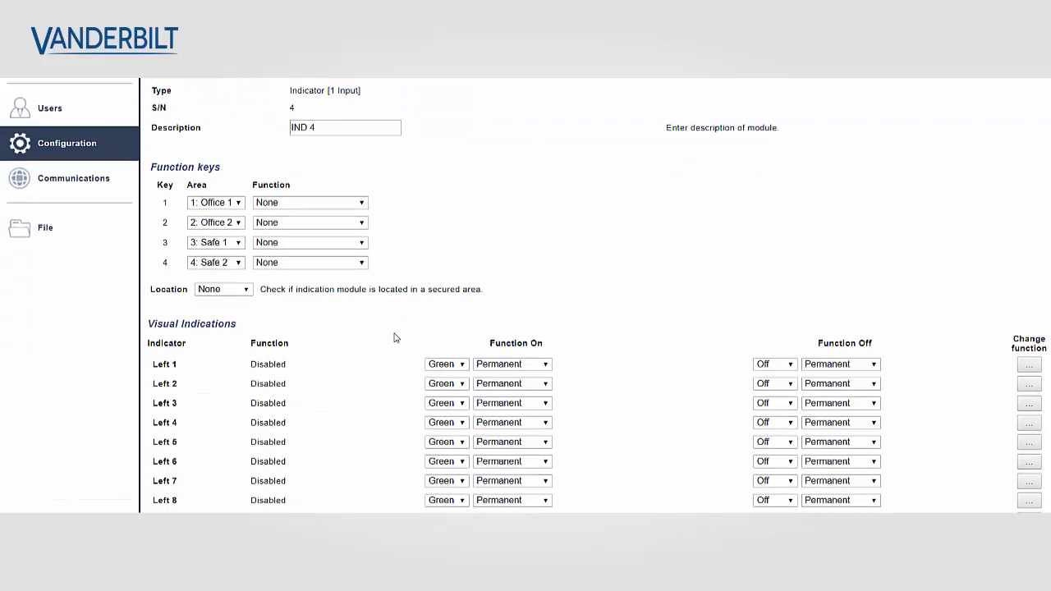
scroll(394, 335, down, 2)
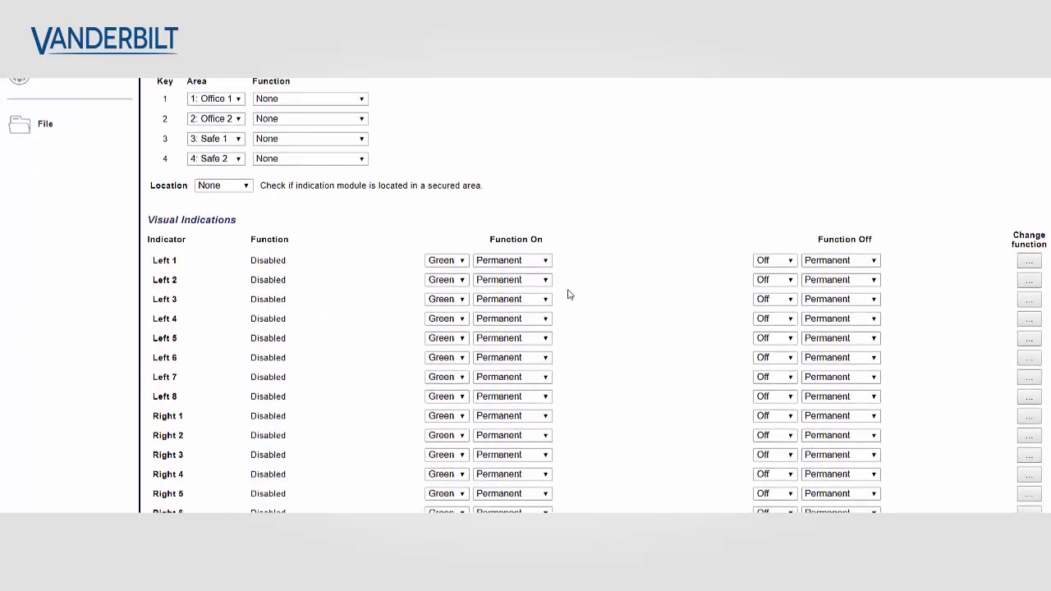
scroll(558, 295, down, 4)
scroll(389, 338, down, 6)
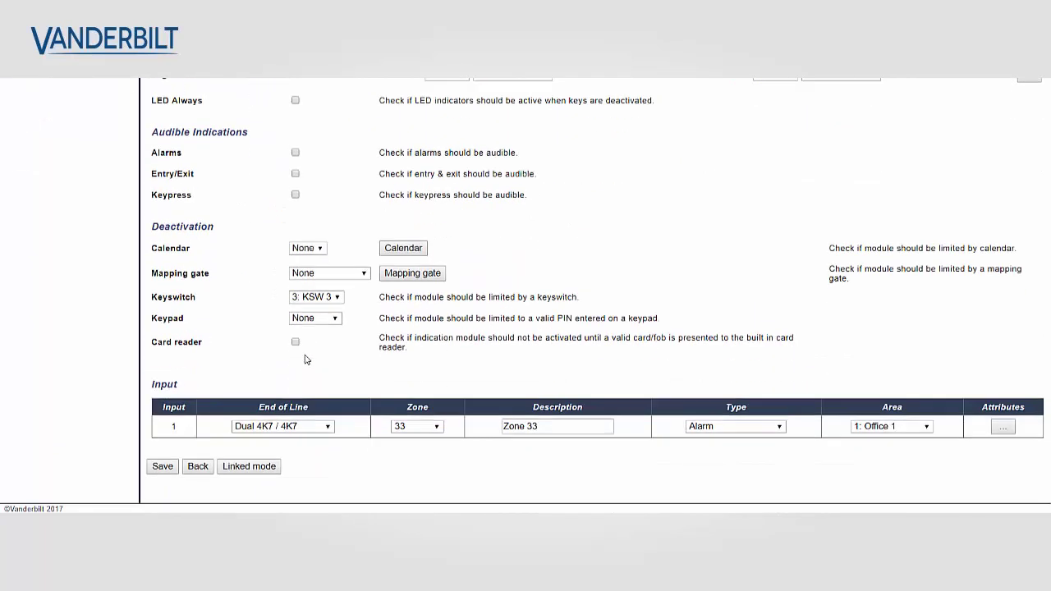
click(330, 274)
click(329, 297)
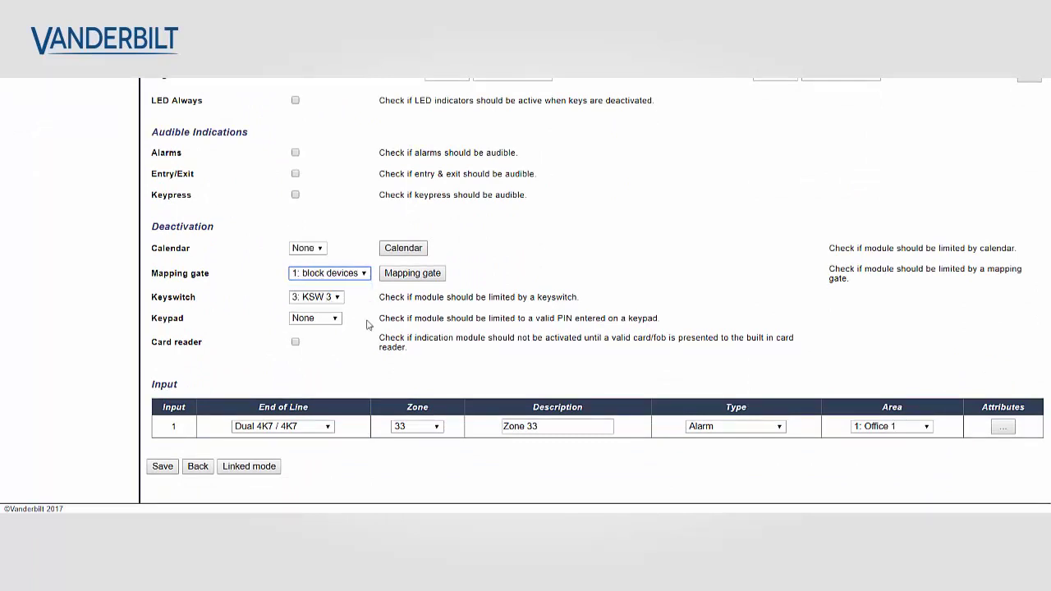
click(162, 465)
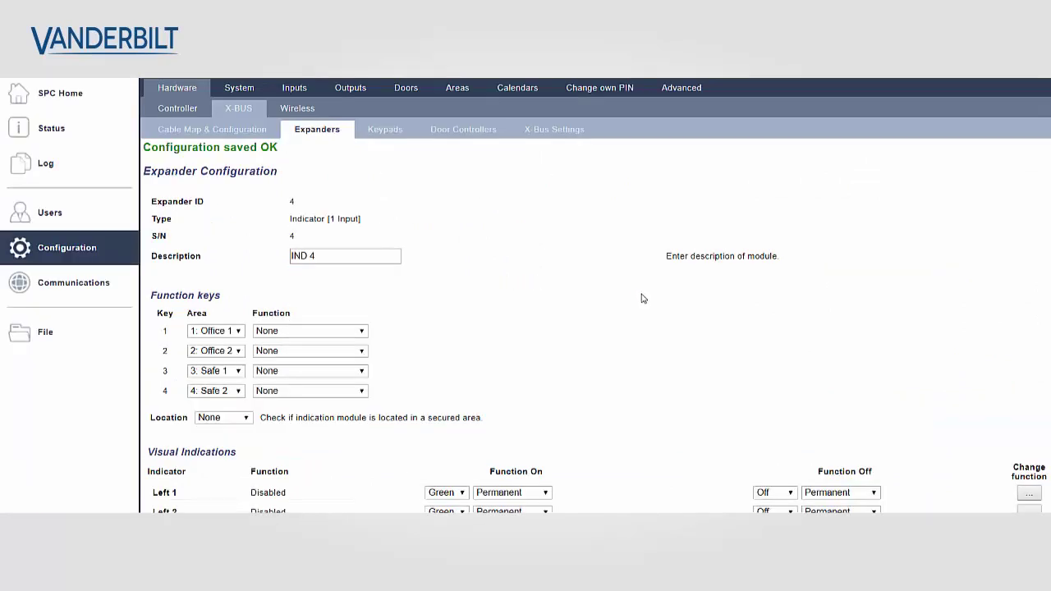
Set the deactivation mapping gate of keyswitch expander KSW 3 to "1: block devices" and save
click(481, 194)
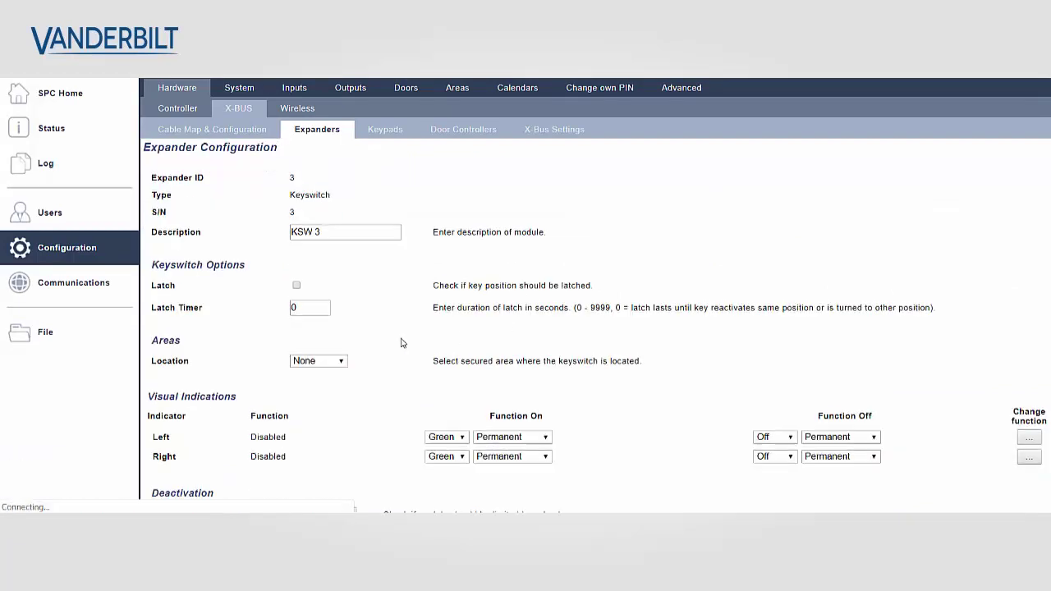
scroll(395, 344, down, 4)
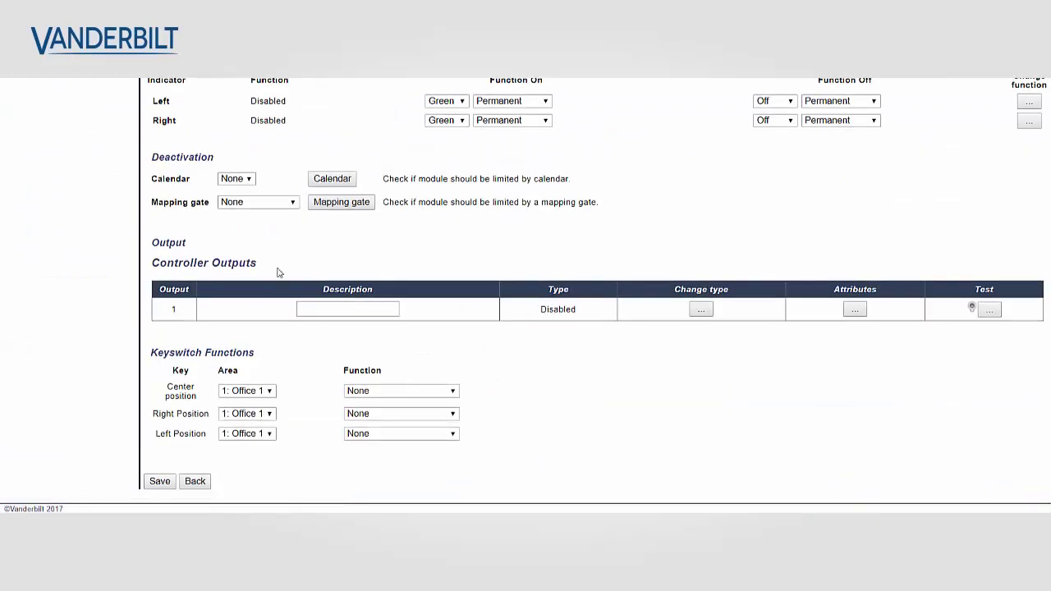
click(266, 202)
click(256, 229)
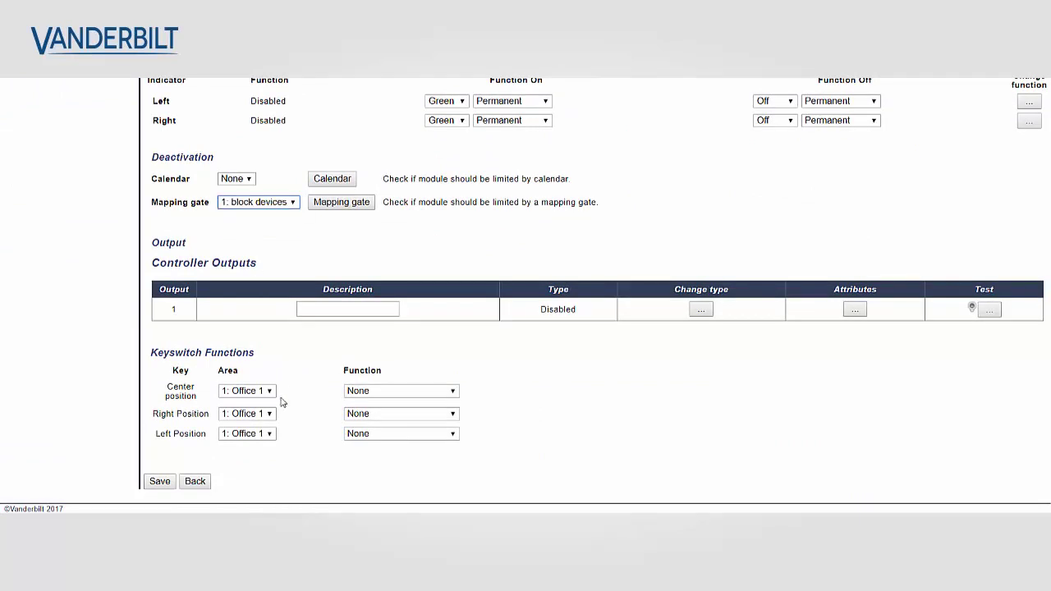
click(161, 481)
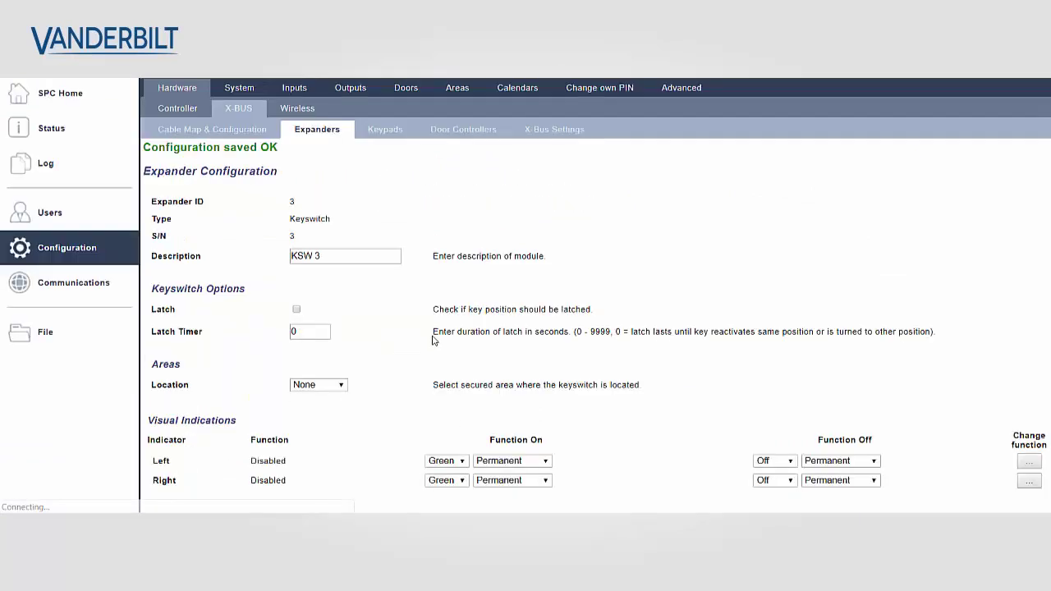
scroll(433, 340, down, 3)
scroll(433, 340, up, 3)
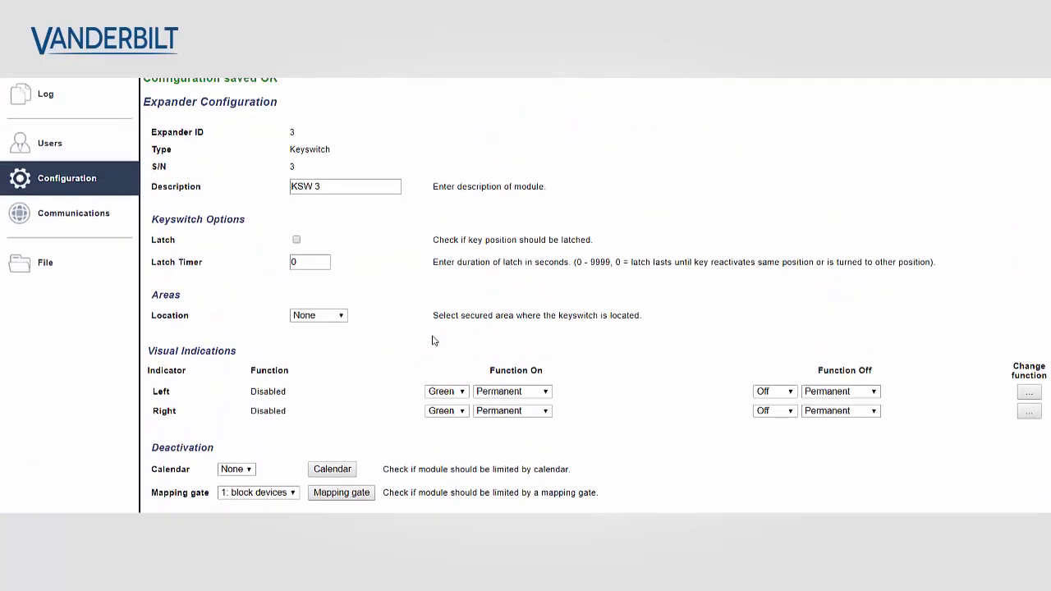